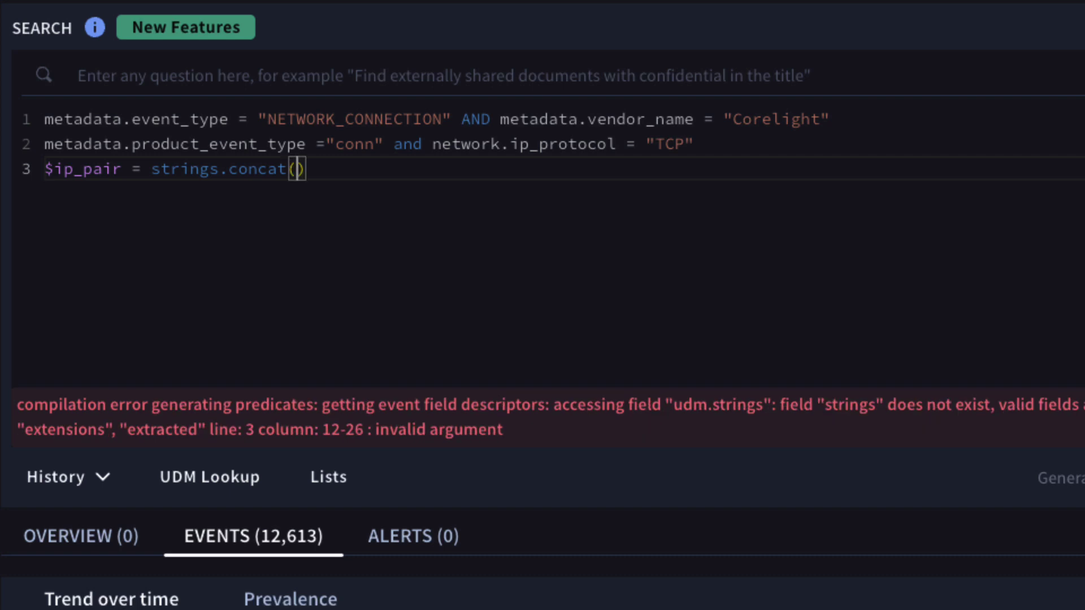
- Complete the $ip_pair assignment on line 3 as strings.concat(principal.ip, " | ", target.ip)
key("BackSpace")
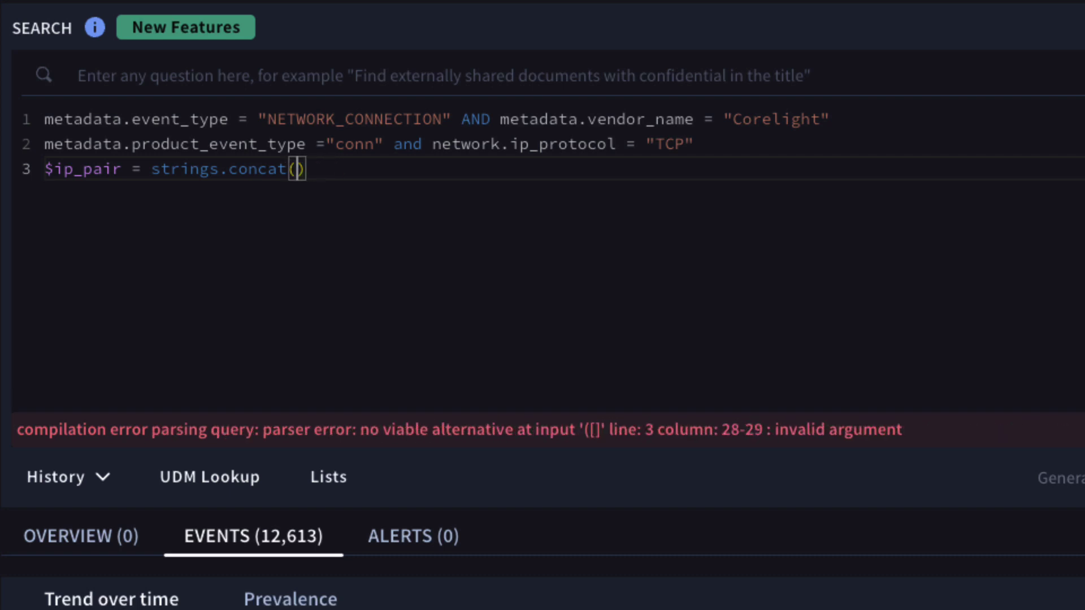
type("princi")
type("pal.ip, \" ")
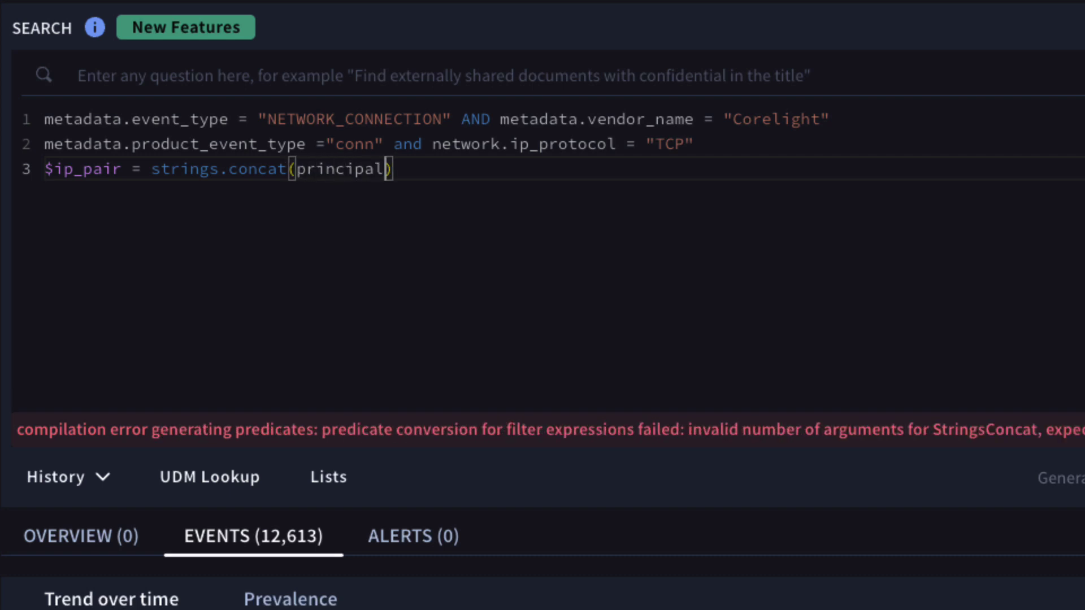
type("| \"")
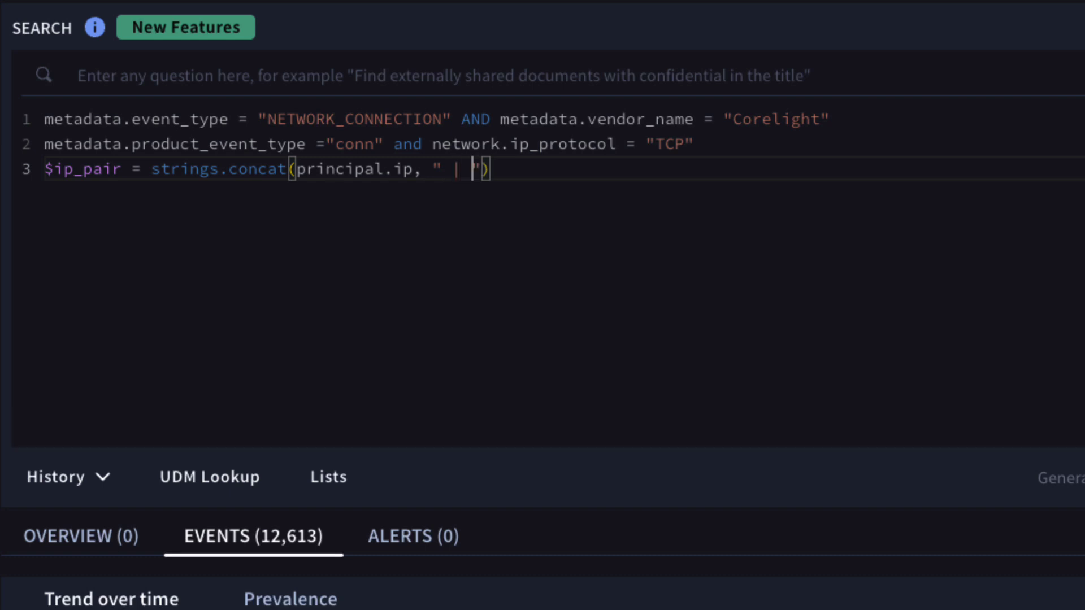
type(", target.ip")
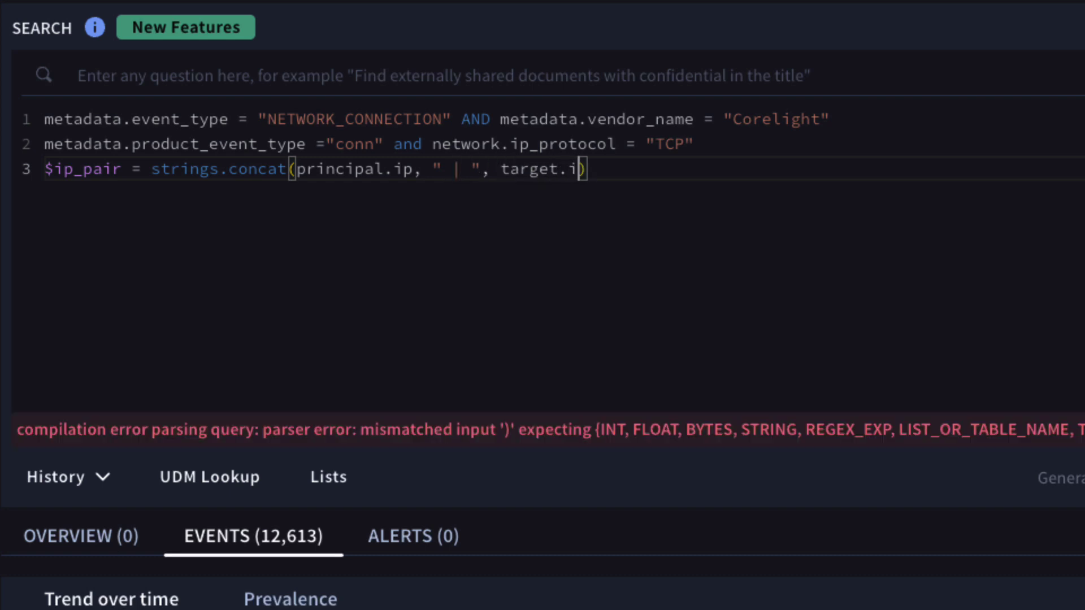
key("Return")
key("BackSpace")
key("End")
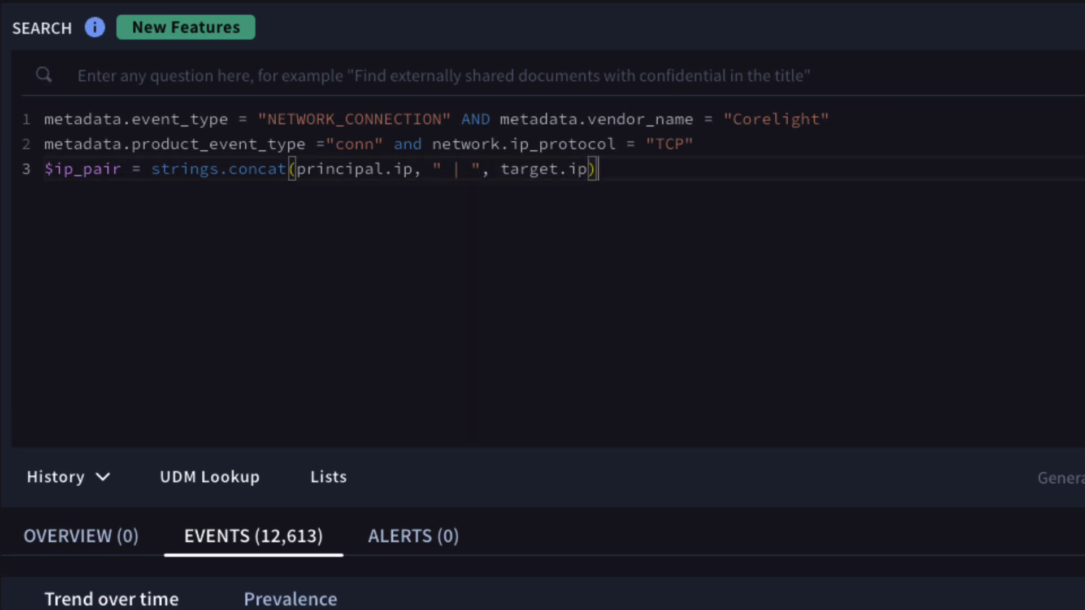
- Add a filter line excluding loopback pairs: $ip_pair != /::1/
key("Return")
type("$ip_")
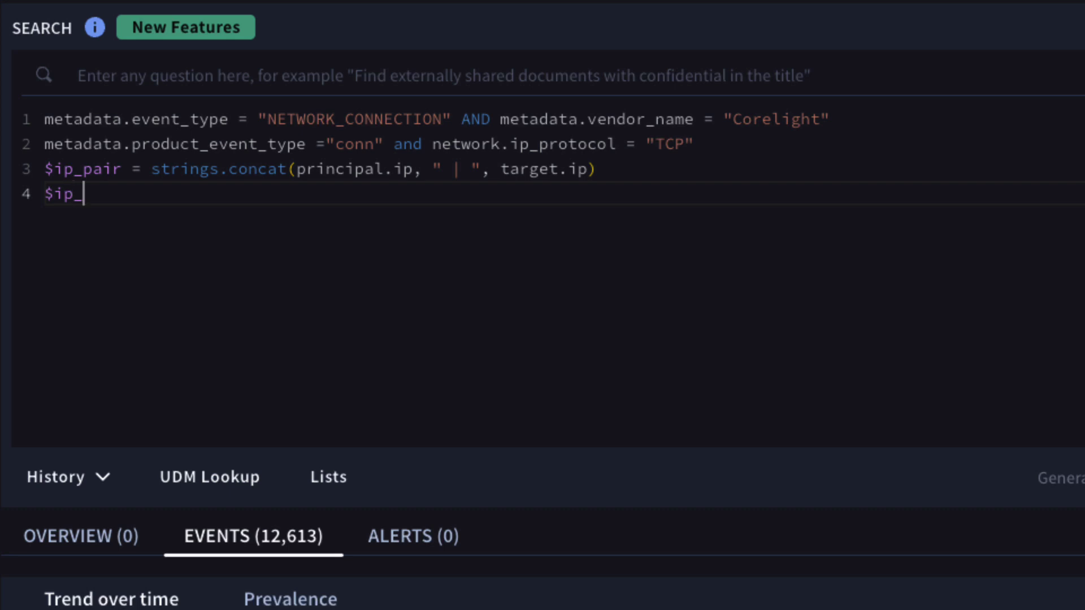
type("pair")
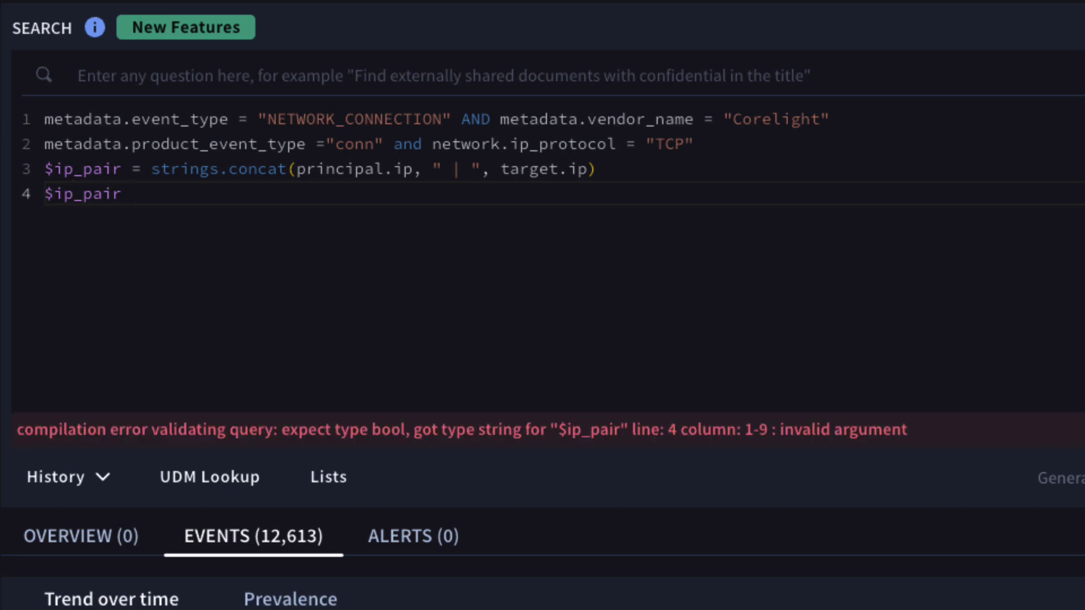
type(" != /::")
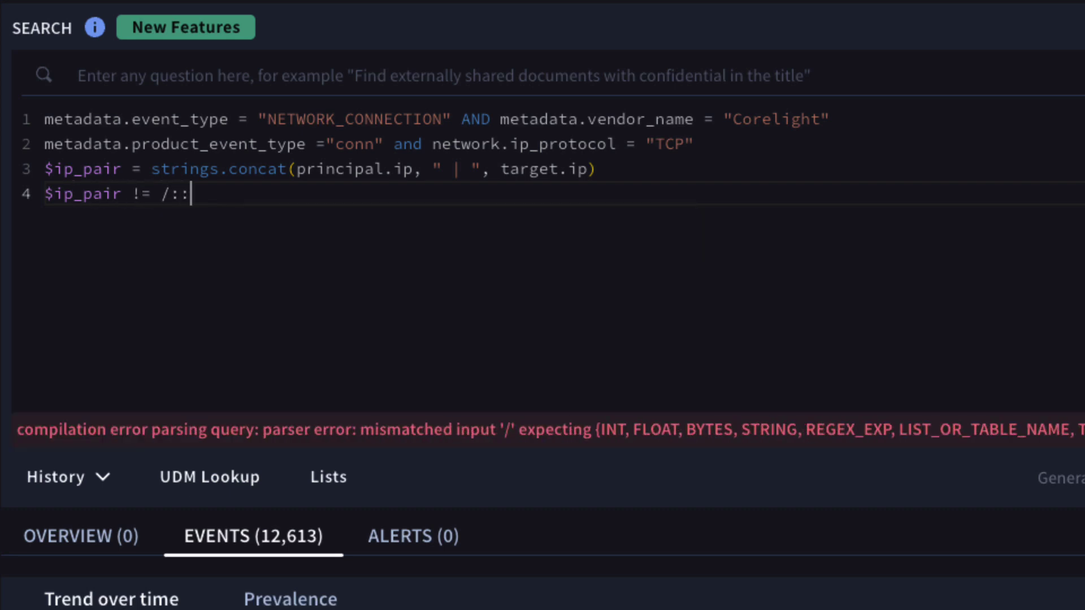
type("1/")
key("Return")
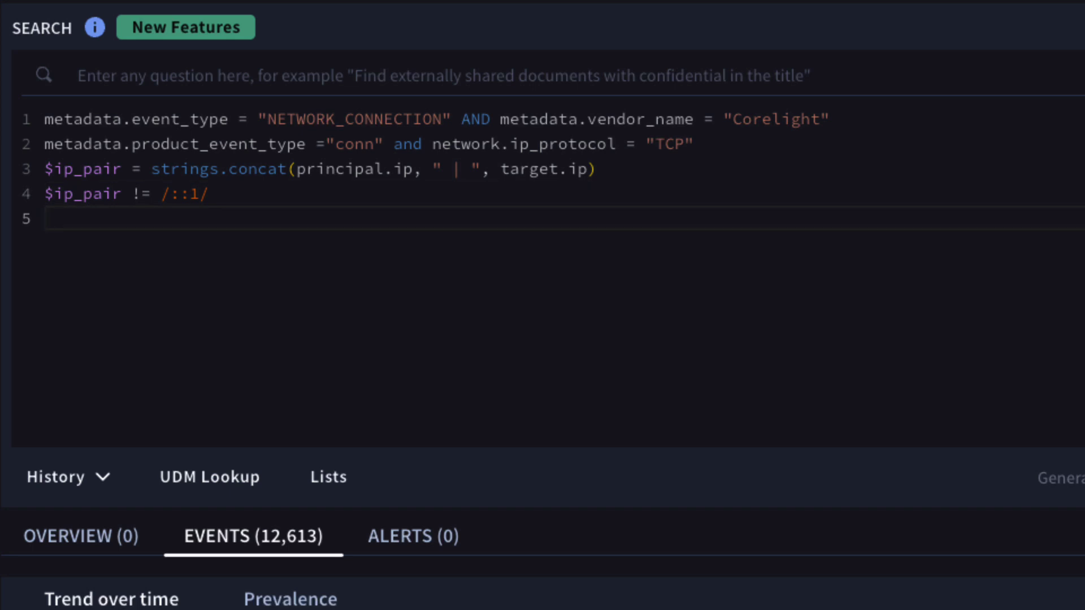
- Add a match section below the filters that groups the results by $ip_pair
type("match")
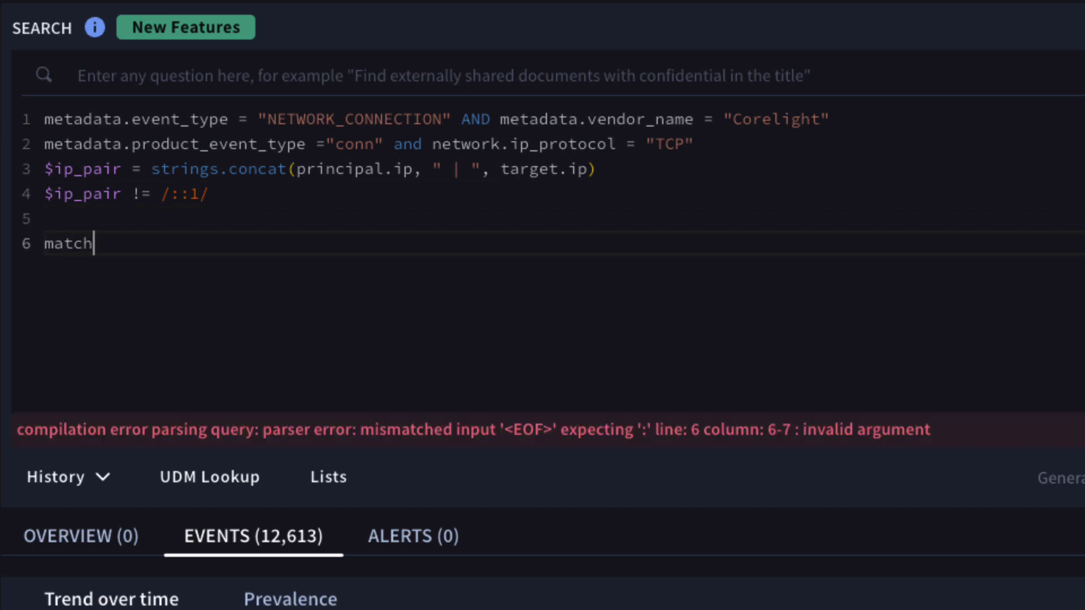
type(":")
key("Return")
type("$ip")
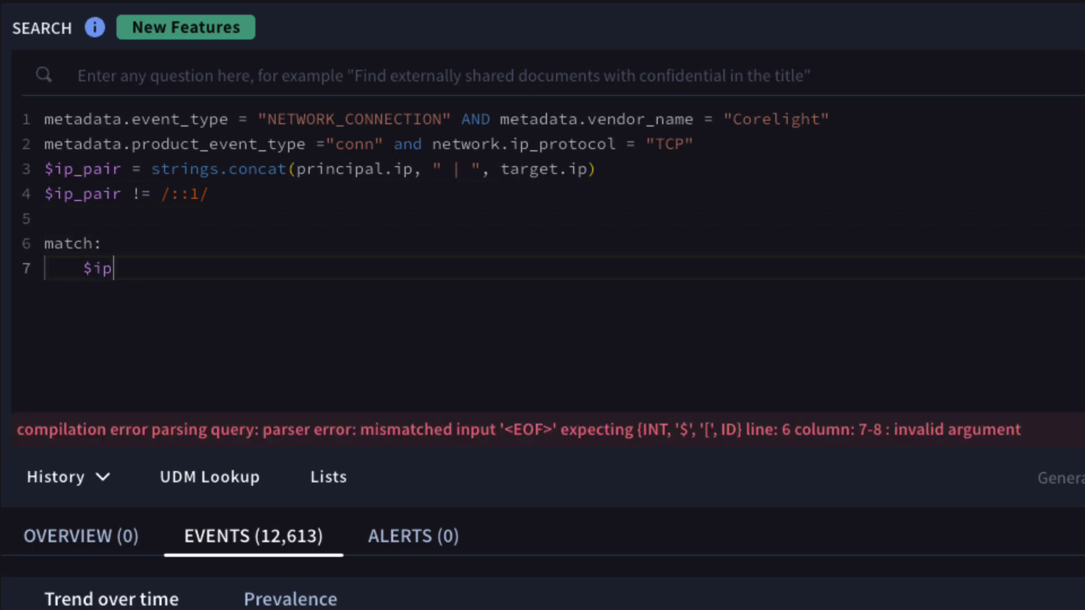
type("_pair")
key("Return")
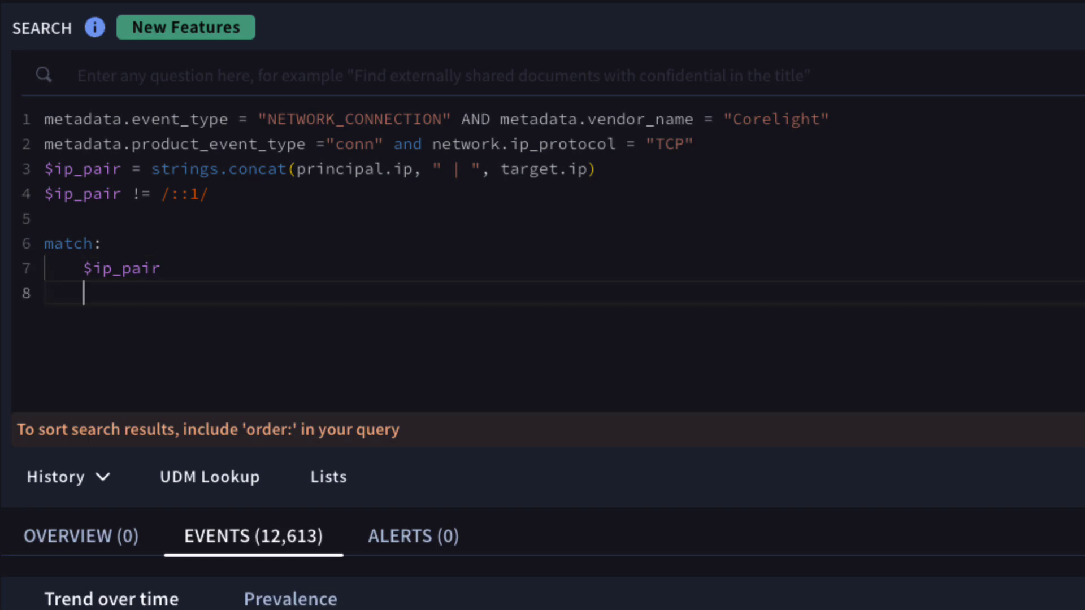
- Add an outcome section that defines $event_count = count(metadata.event_type)
key("BackSpace")
type("outcome:")
key("Return")
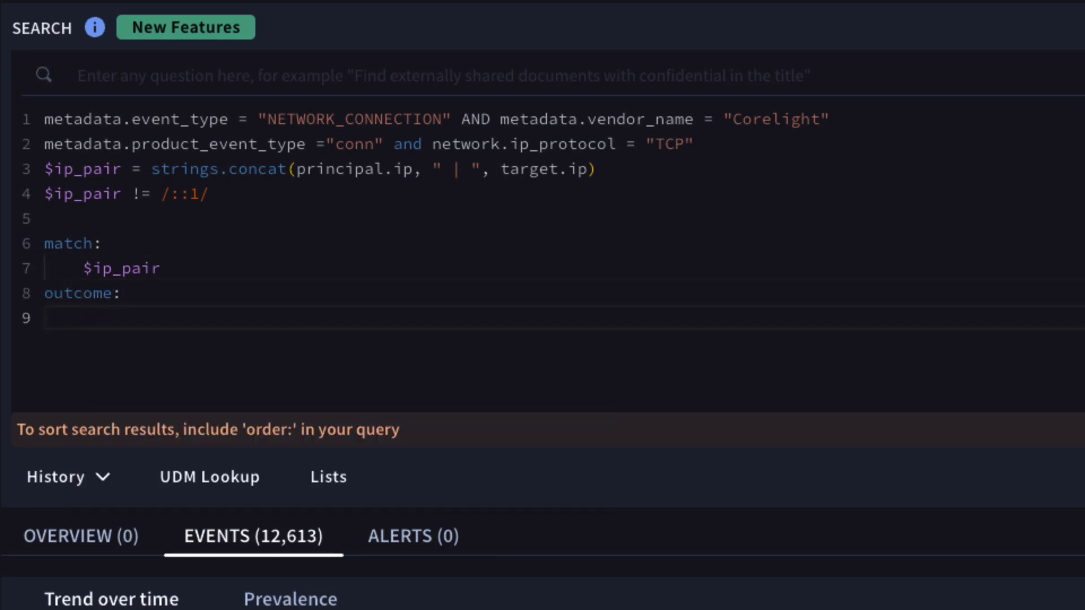
type("$event_count =")
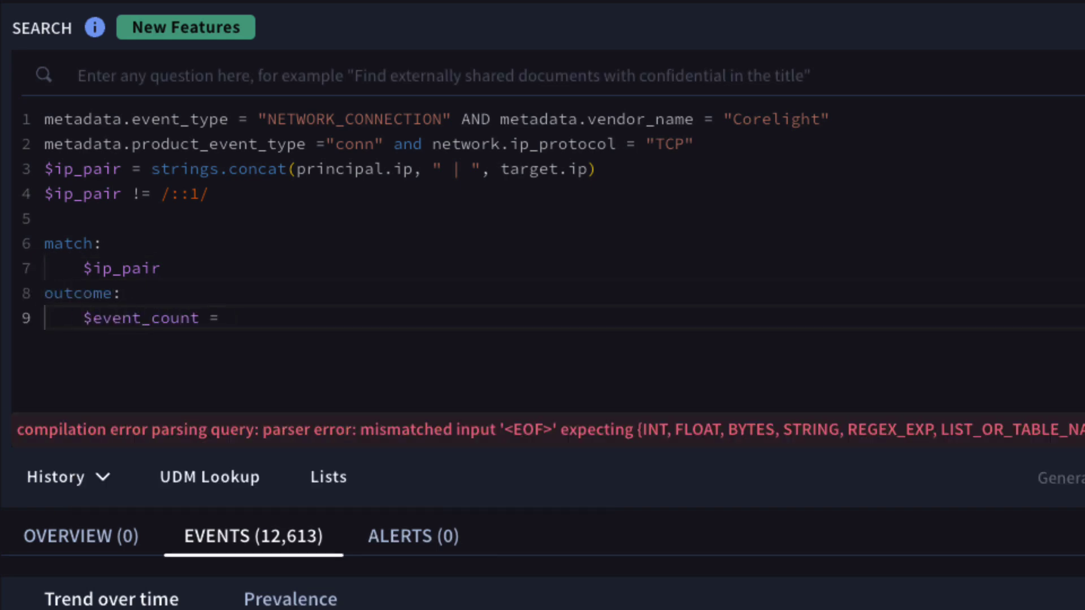
type(" count(metadata.eve")
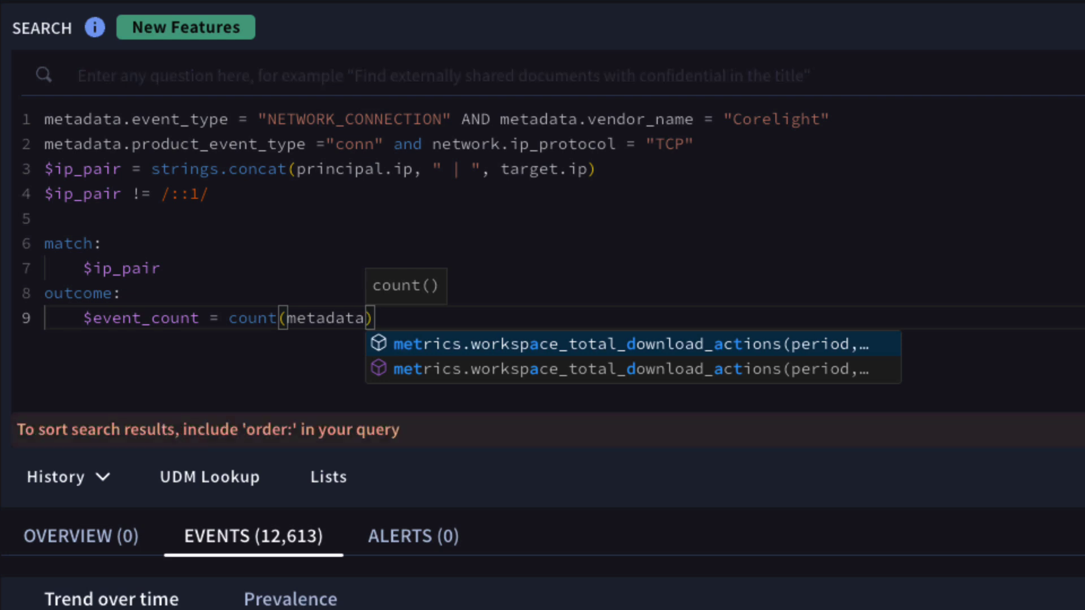
type("nt_type)")
key("Return")
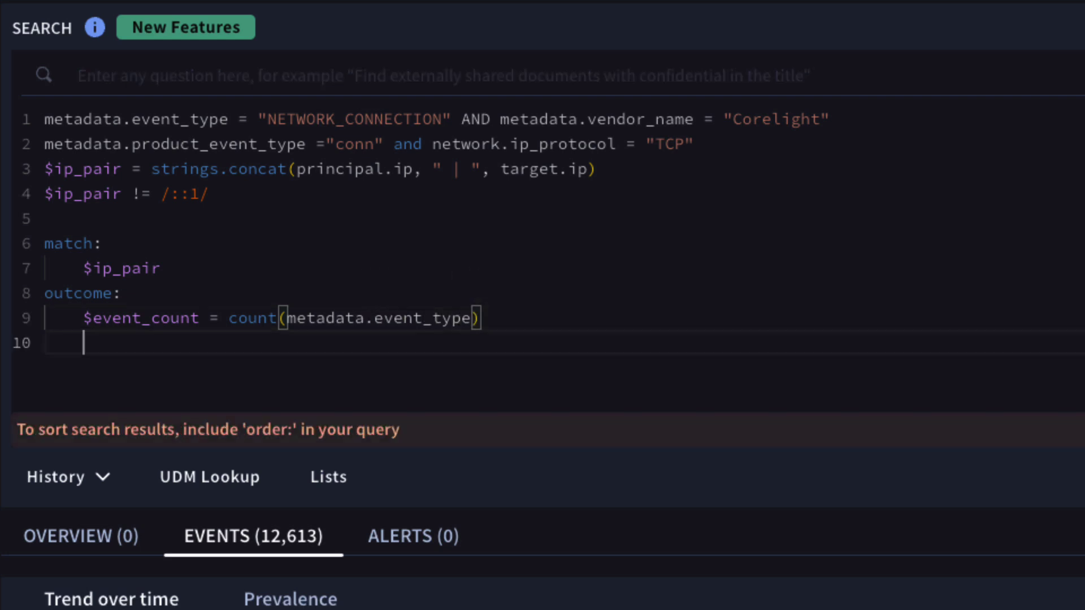
- Order the results by $event_count desc and limit them to 10
type("order:")
key("Return")
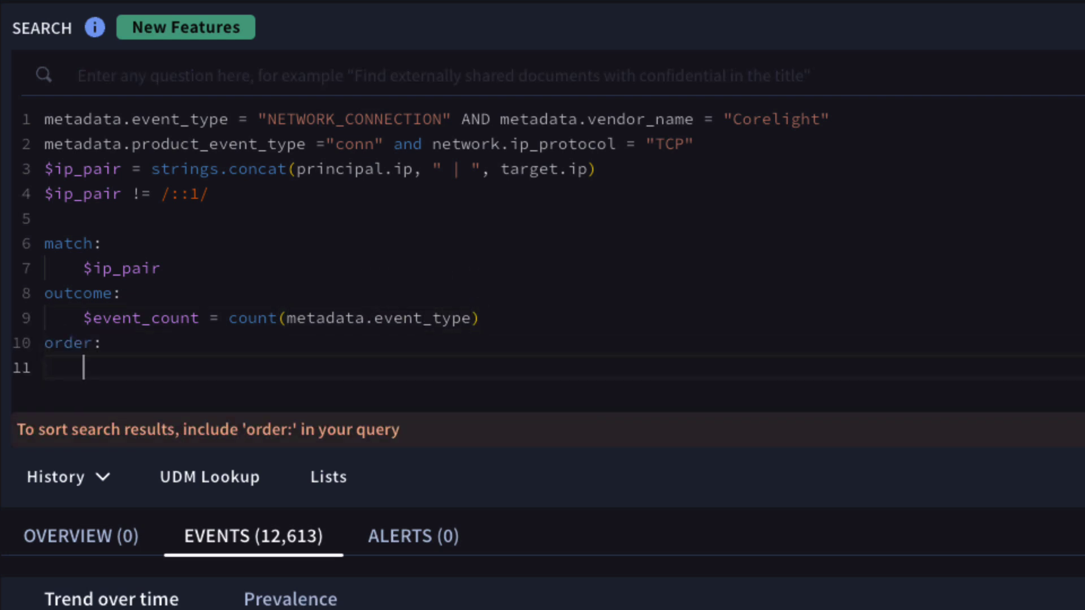
type("$event_count desc")
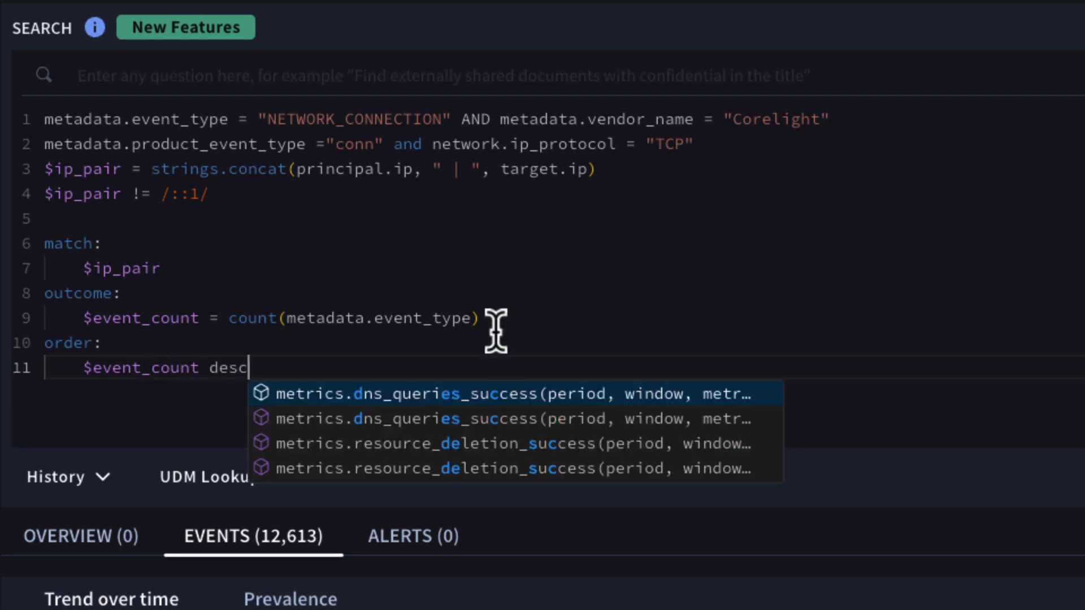
key("Escape")
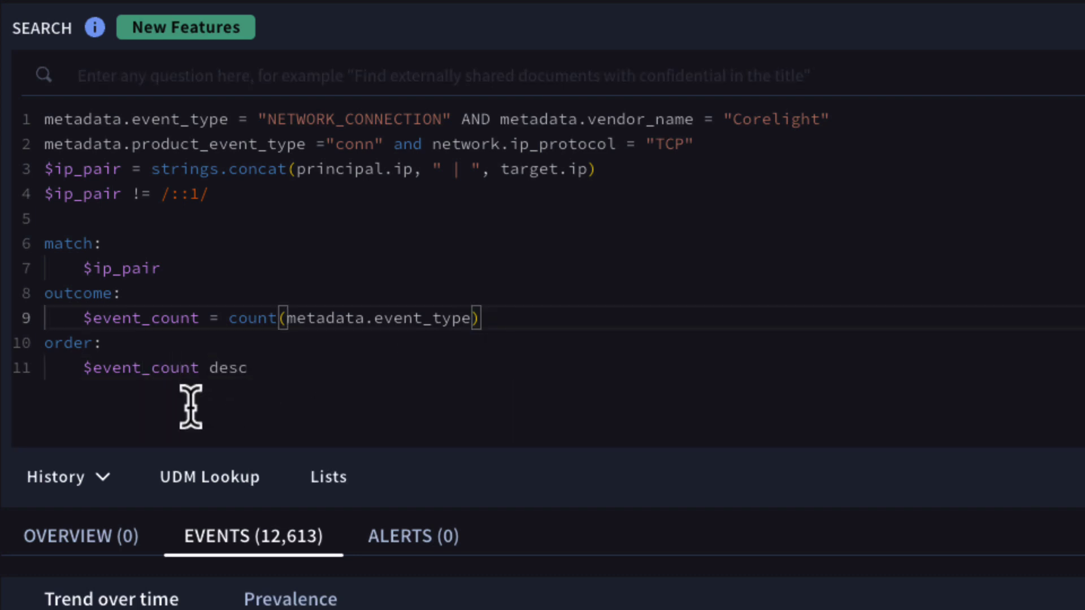
key("Return")
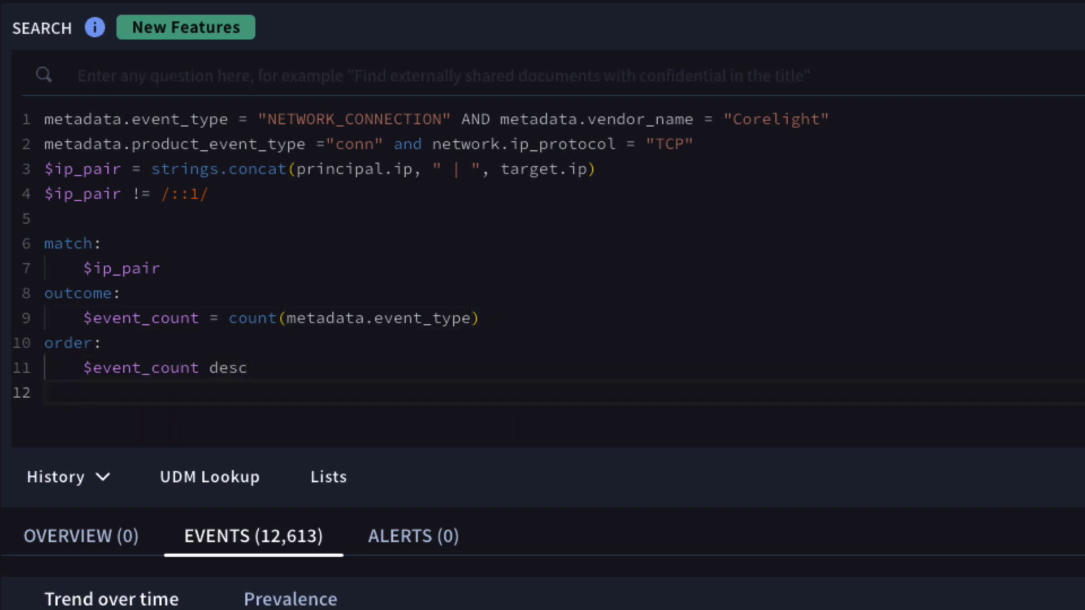
type("limit")
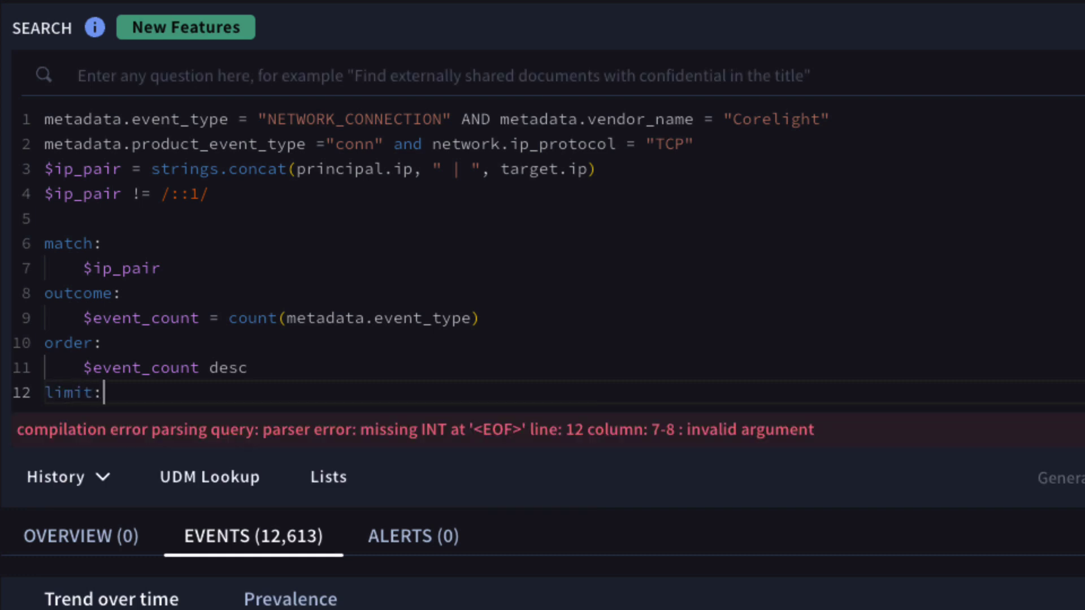
type(": 10")
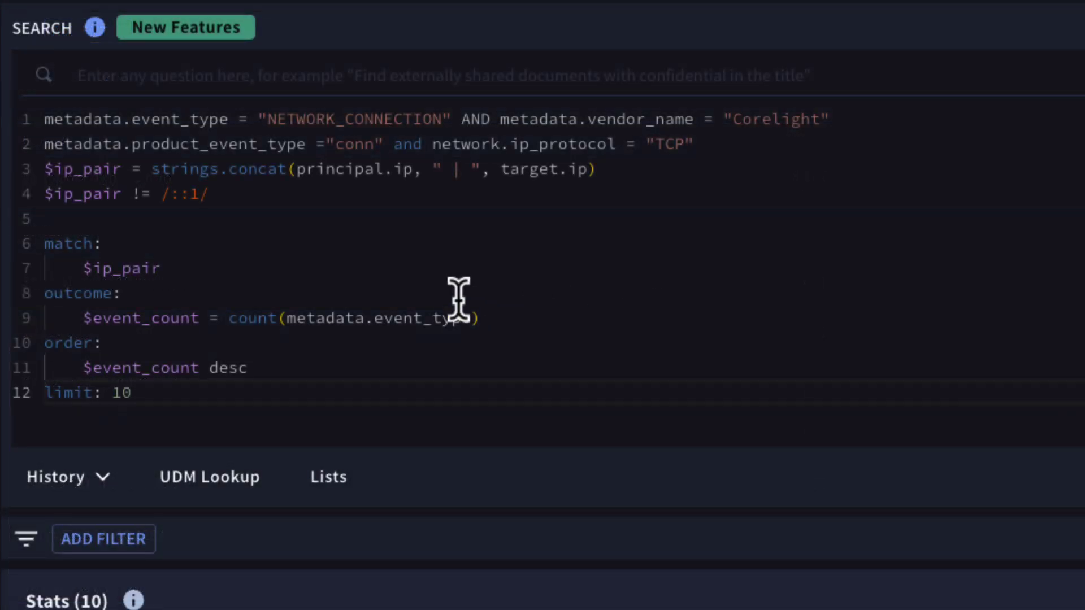
- Add the outcome variable $sum_sent_bytes = sum(network.sent_bytes) below the $event_count line
left_click(514, 319)
key("Return")
type("$")
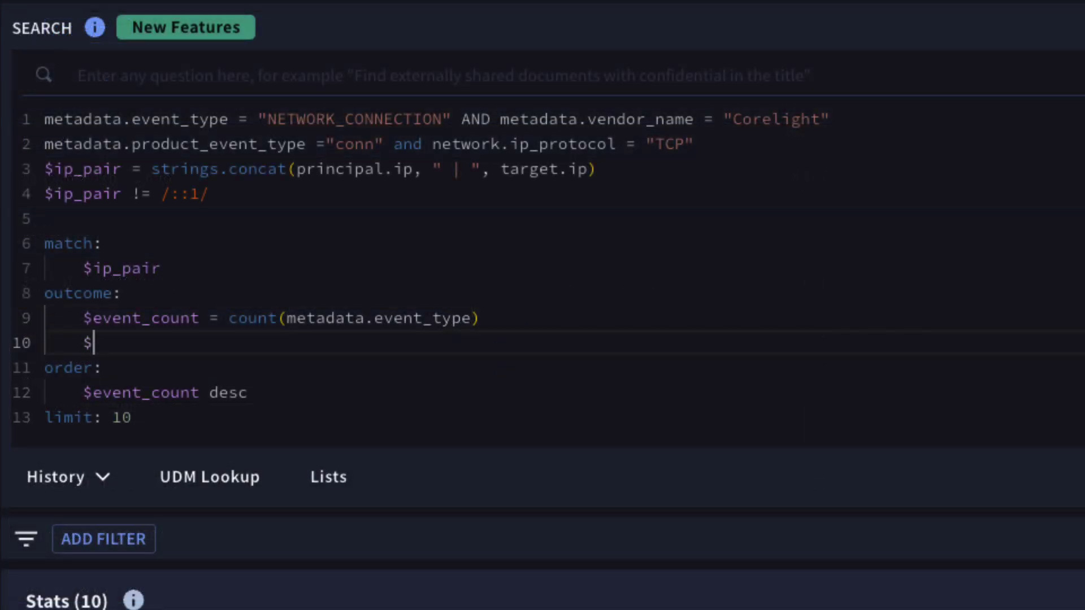
type("sum_sent_bytes")
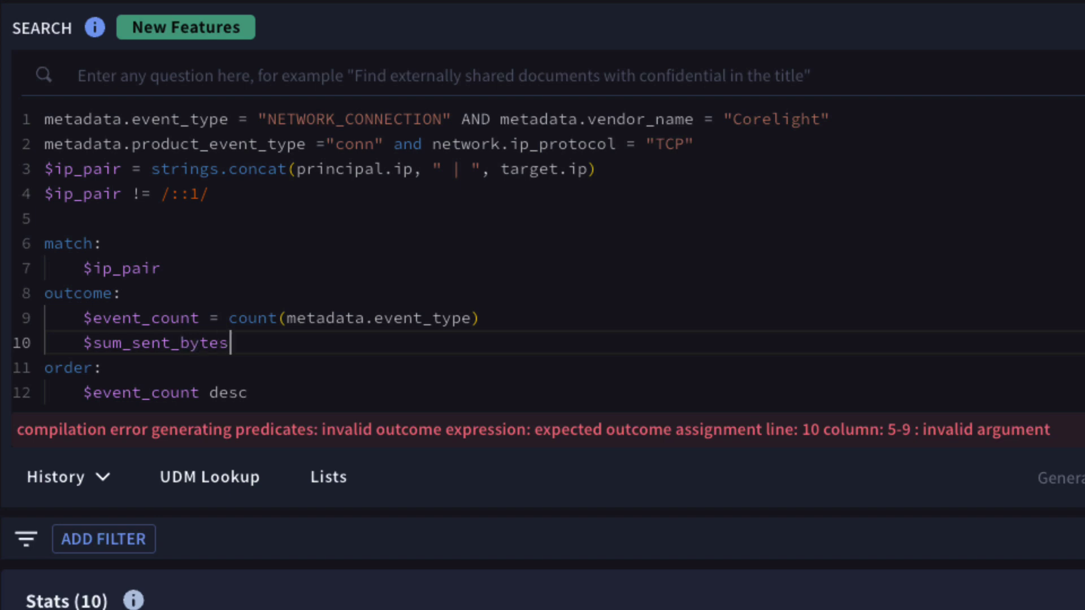
type(" = su")
key("Return")
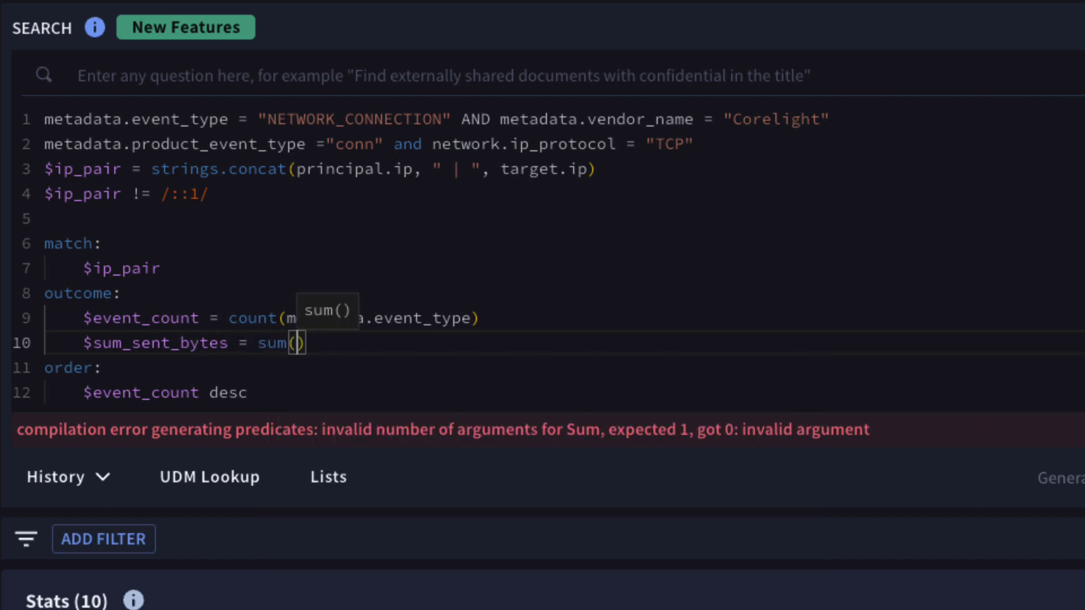
type("network.sent_")
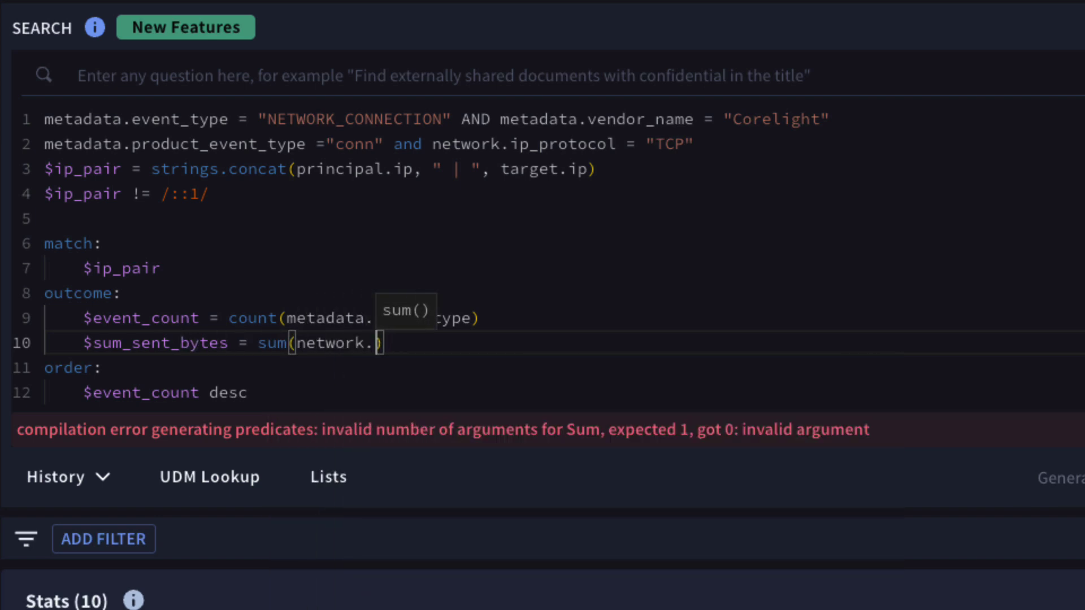
type("bytes)")
key("Return")
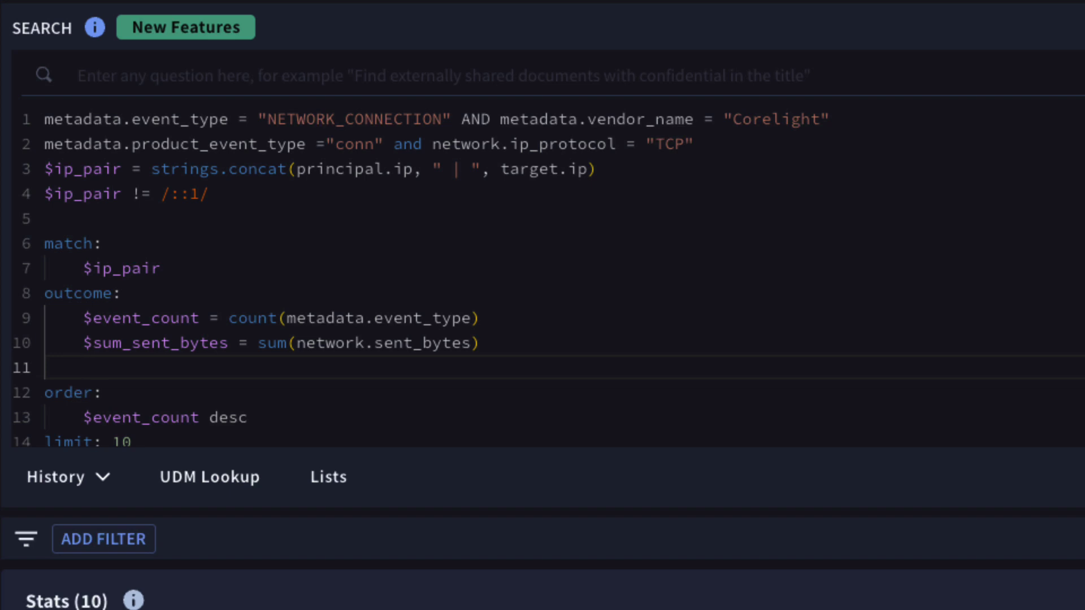
- Add the outcome variable $sum_received_bytes = sum(network.received_bytes) below the sent bytes line
type("$sum_")
type("rece")
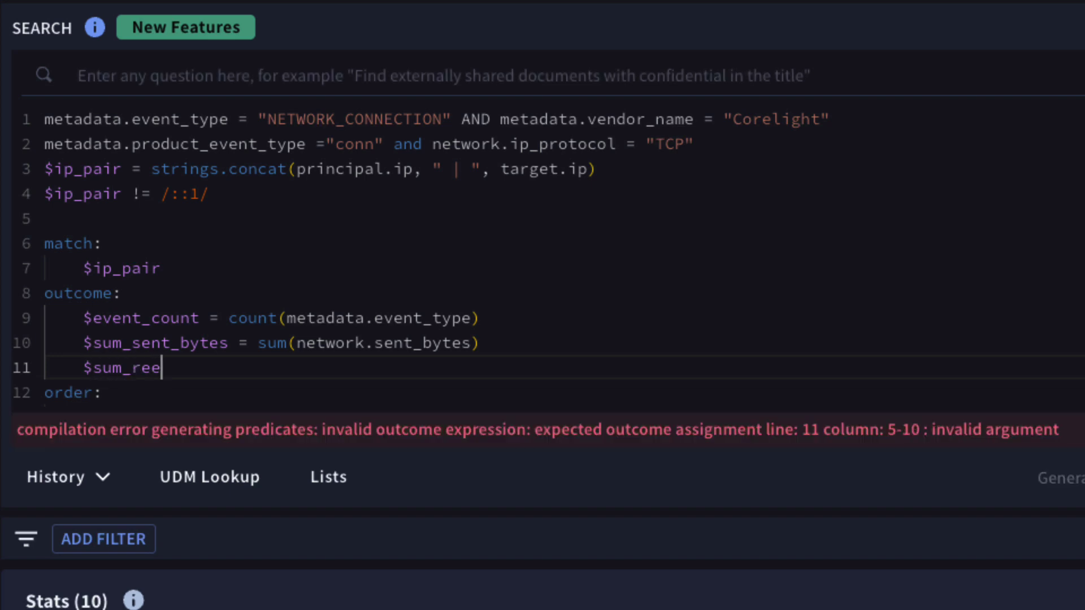
key("BackSpace")
type("ceived_bytes = ")
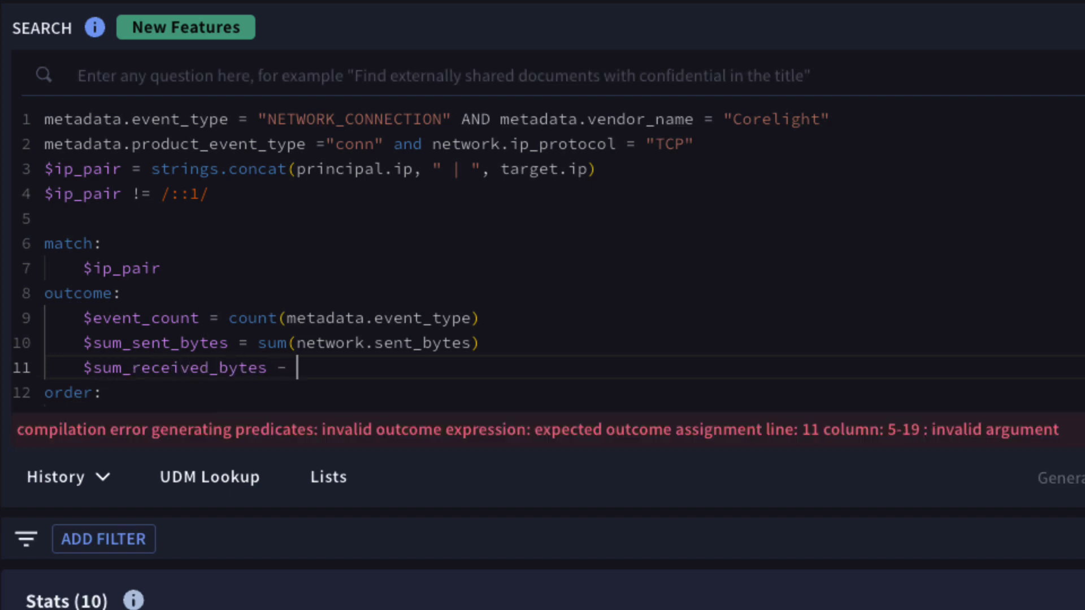
type("sum(re")
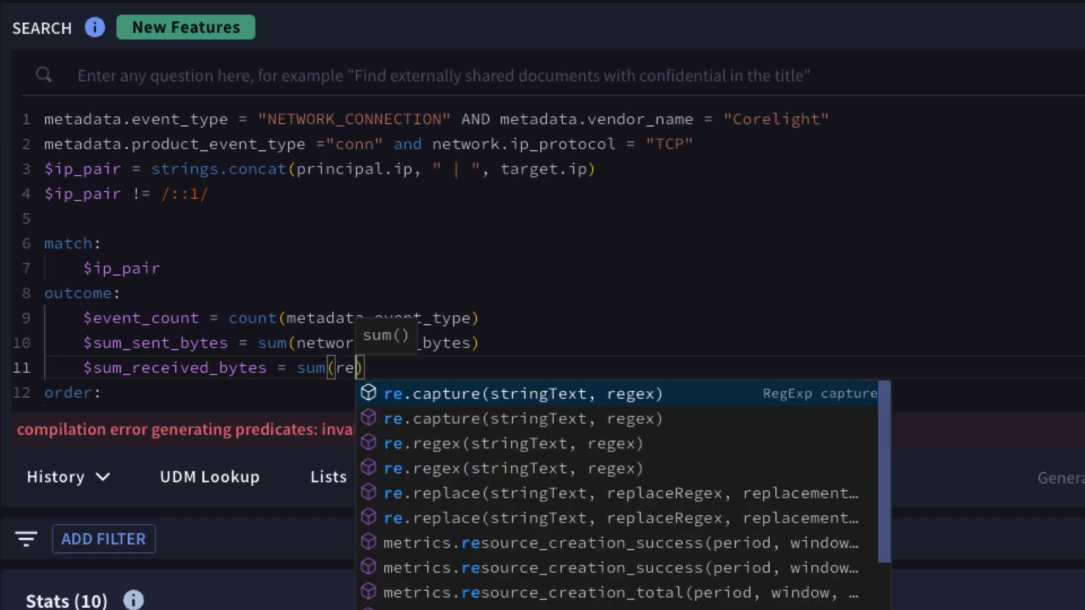
type("ceive")
key("BackSpace")
key("BackSpace")
key("BackSpace")
key("BackSpace")
key("BackSpace")
key("BackSpace")
key("BackSpace")
type("network")
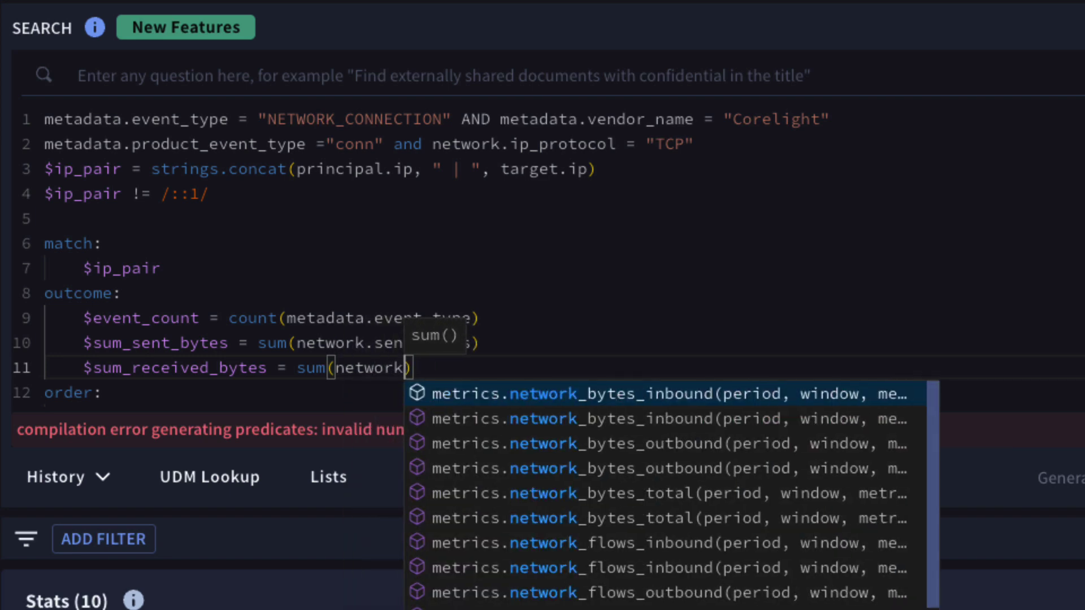
type(".received_byte")
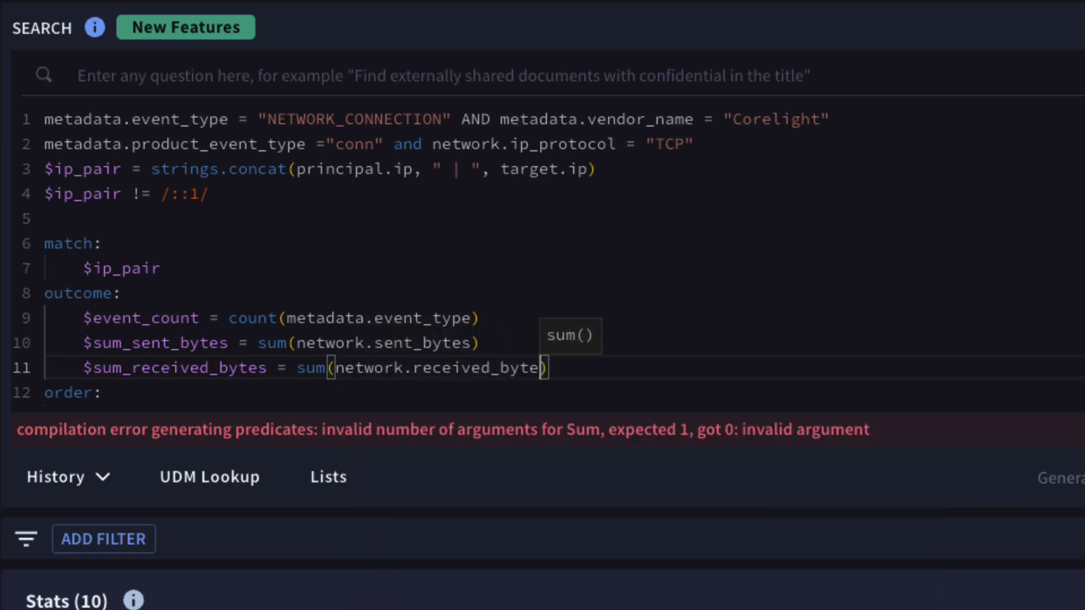
type("s")
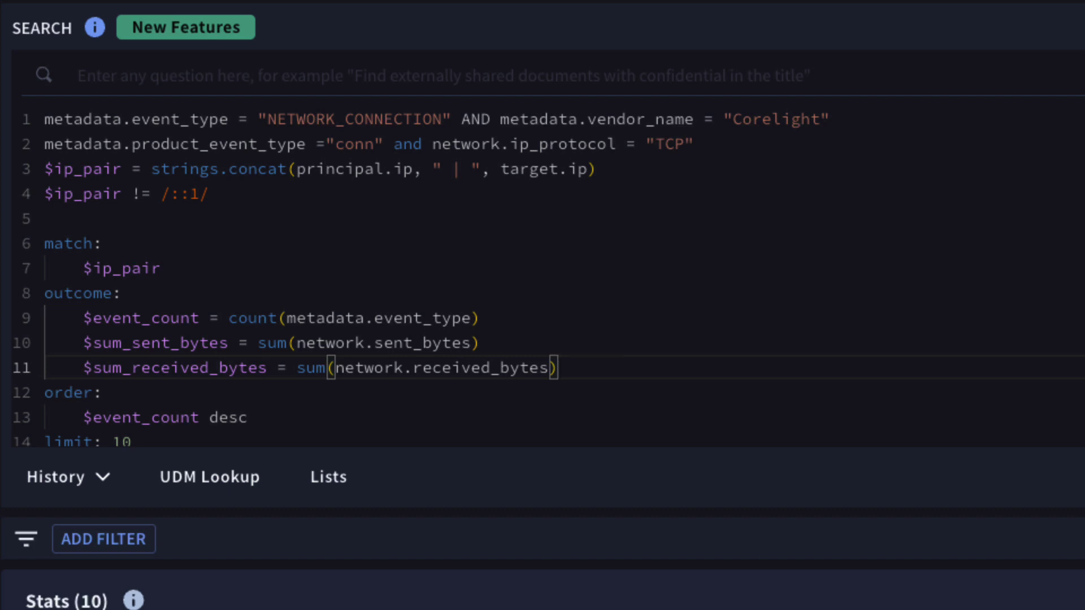
- Change the order section to sort by $sum_received_bytes, keeping desc
key("Down")
key("Down")
key("Left")
key("Left")
key("Left")
key("Left")
key("Left")
key("BackSpace")
key("BackSpace")
key("BackSpace")
key("BackSpace")
key("BackSpace")
key("BackSpace")
key("BackSpace")
key("BackSpace")
key("BackSpace")
key("BackSpace")
key("BackSpace")
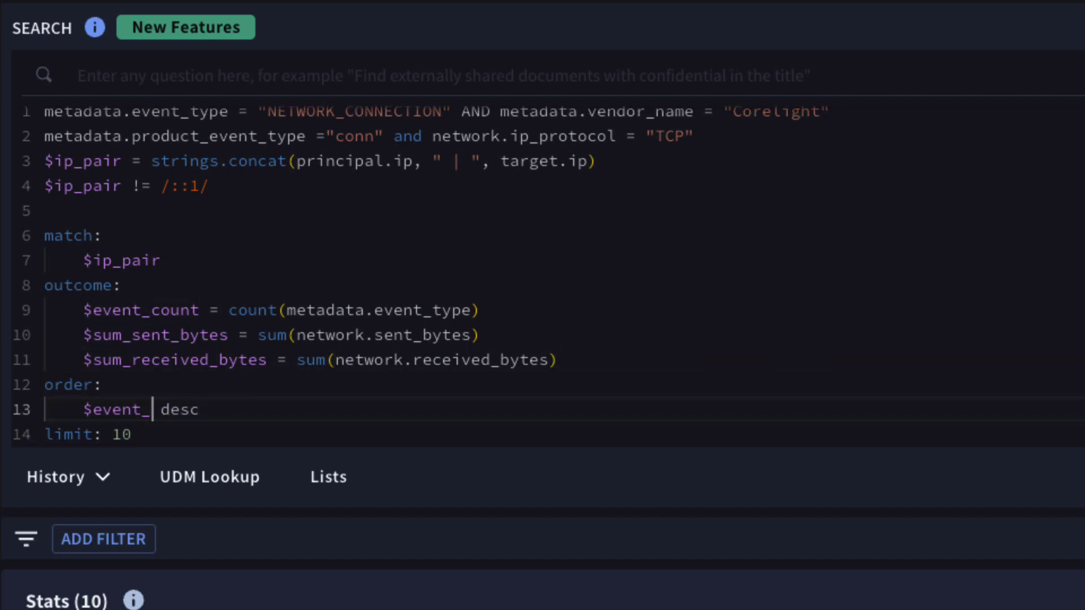
type("sum_received_bytes")
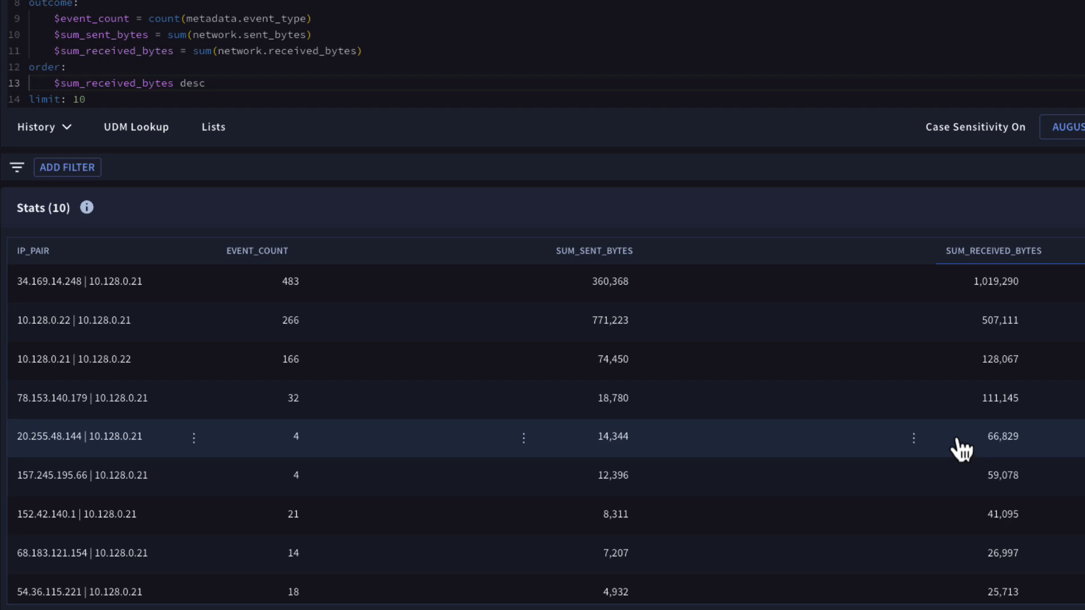
- Add the outcome variable $internal_external using array_distinct, returning "internal_only" when principal.ip and target.ip are both in "10.128.0.0/24", otherwise "external"
left_click(381, 51)
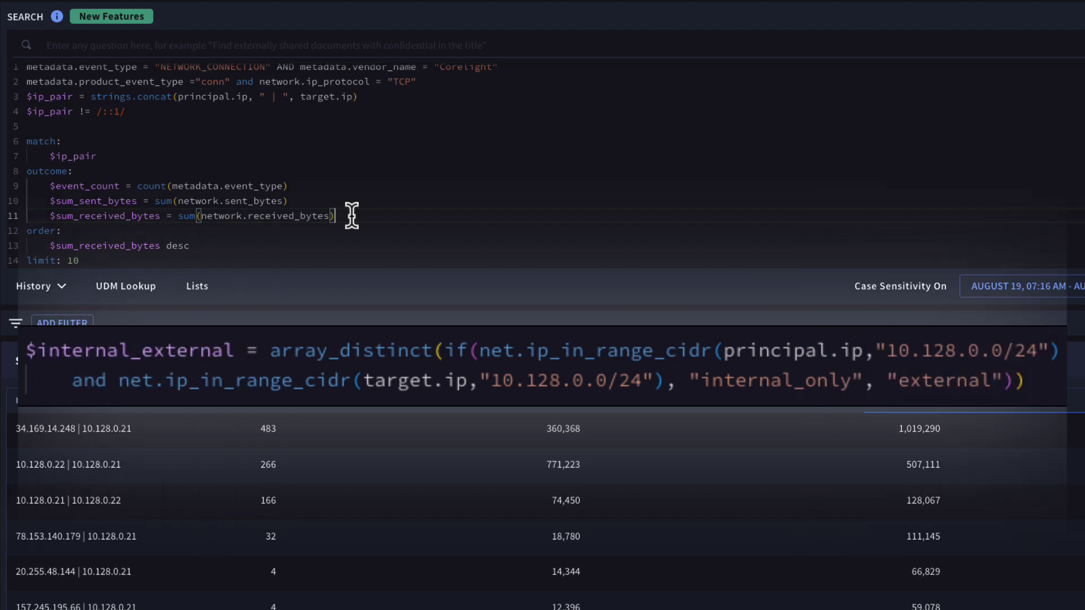
key("Return")
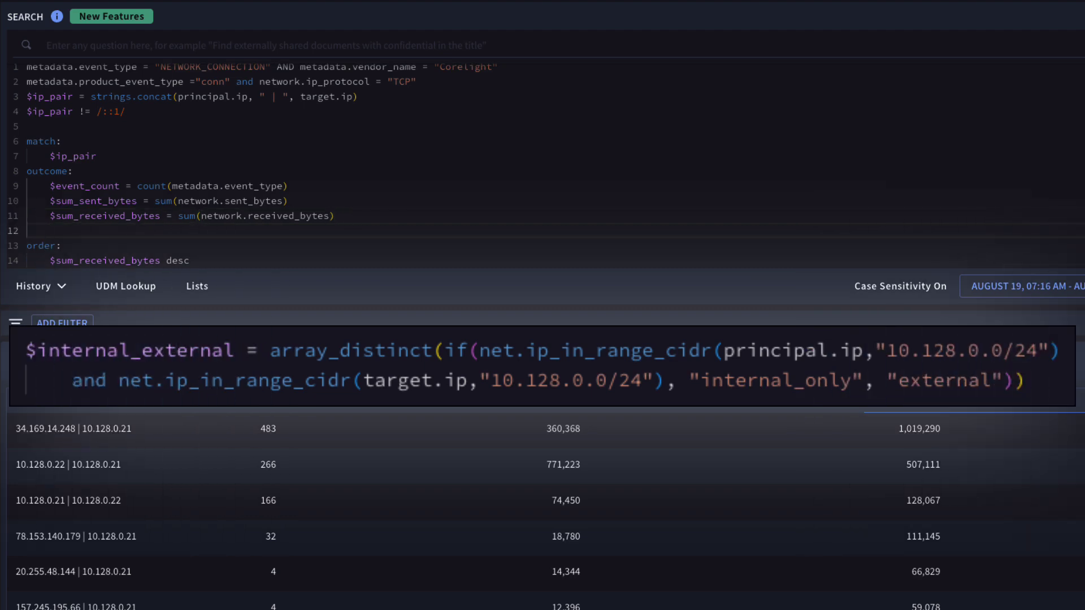
type("$internal_external = array_distinct(if(net.ip_in_range_cidr(principal.ip,\"10.128.0.0/24\") and net.ip_in_range_cidr(target.ip,\"10.128.0.0/24\"), \"internal_only\", \"external\"))")
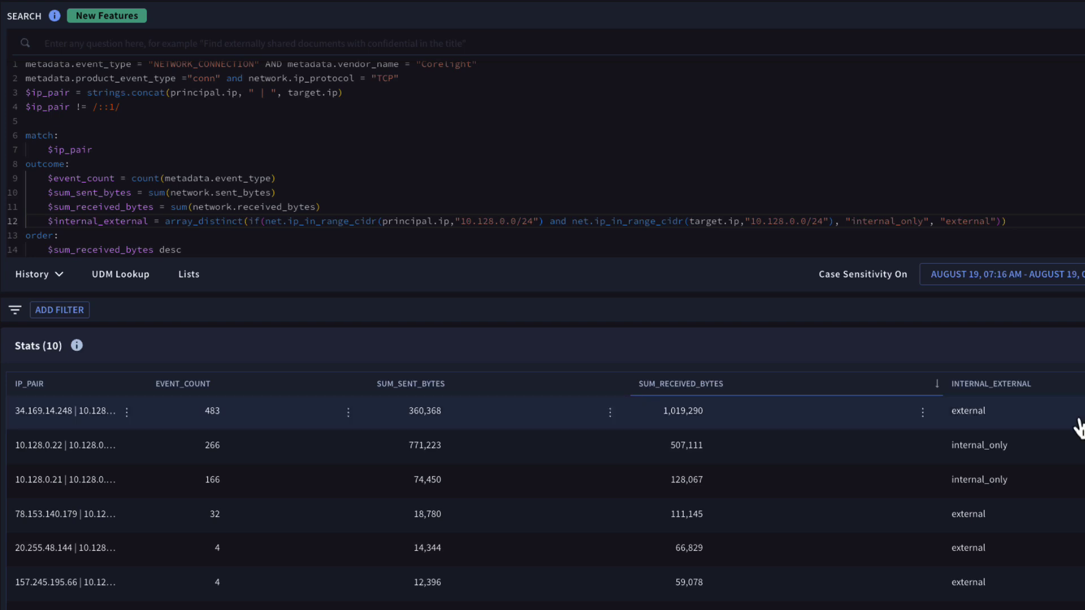
- Replace $internal_external with nested net.ip_in_range_cidr checks on "10.128.0.0/24" returning "in->in", "in->out" or "out->in", and sort the results by SUM_RECEIVED_BYTES descending
triple_click(185, 222)
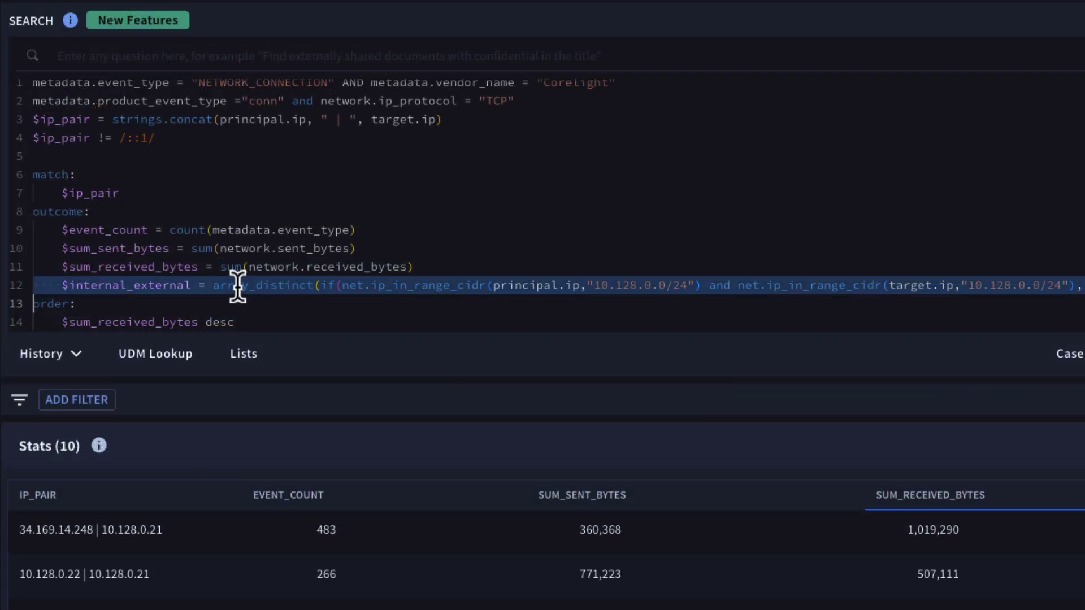
type("$internal_external = array_distinct(if(net.ip_in_range_cidr(principal.ip,\"10.128.0.0/24\") and net.ip_in_range_cidr(target.ip,\"10.128.0.0/24\"), \"in->in\", if(net.ip_in_range_cidr(principal.ip,\"10.128.0.0/24\") and NOT net.ip_in_range_cidr(target.ip,\"10.128.0.0/24\"), \"in->out\", if(NOT net.ip_in_range_cidr(principal.ip,\"10.128.0.0/24\") and net.ip_in_range_cidr(target.ip,\"10.128.0.0/24\"), \"out->in\",\"\"))))")
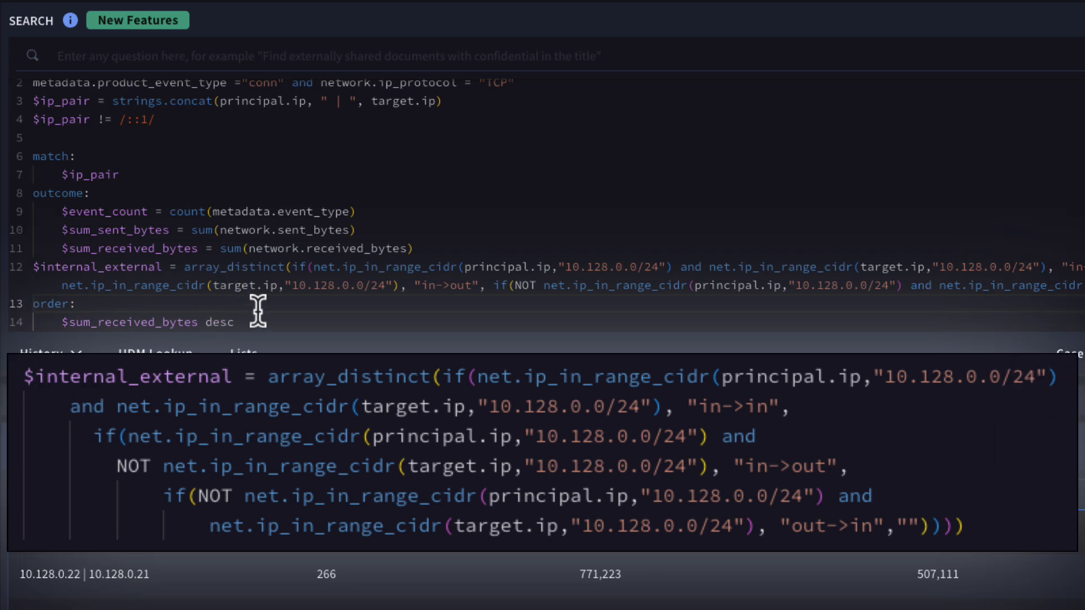
left_click(34, 267)
key("Tab")
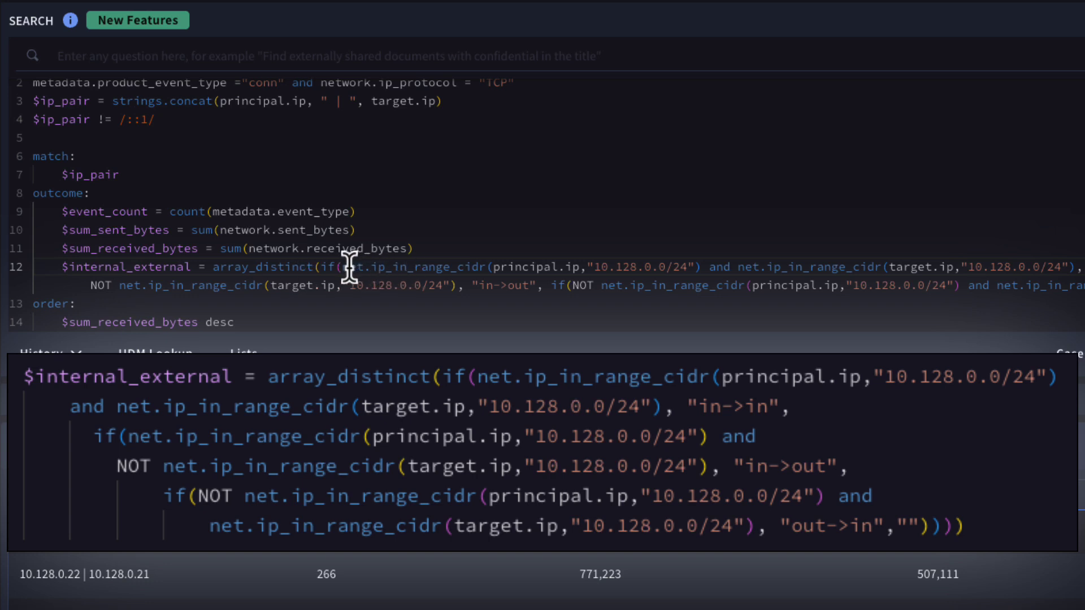
left_click_drag(342, 268, 485, 261)
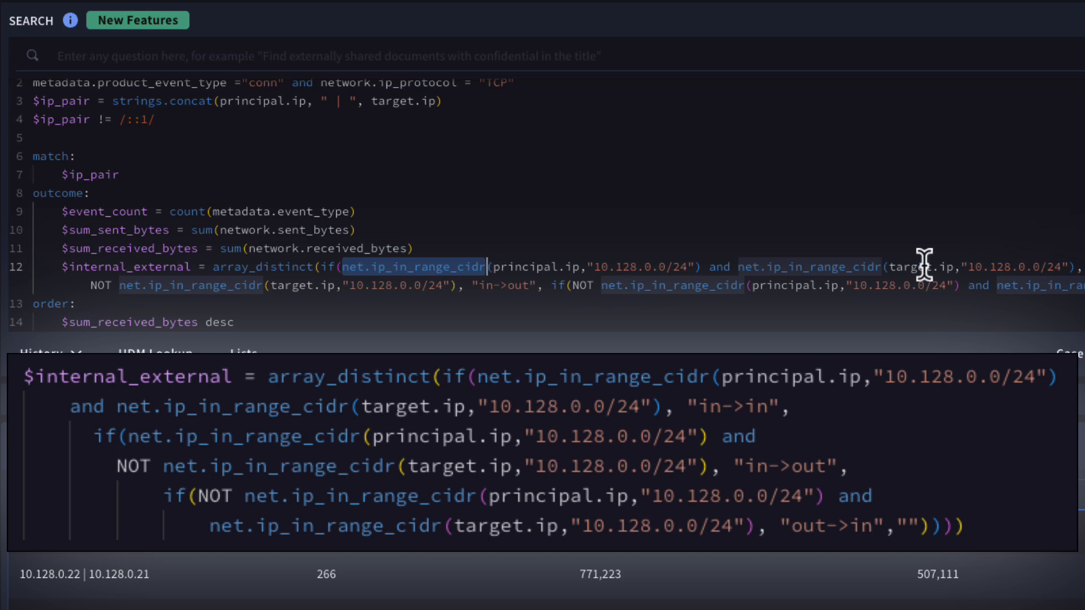
left_click(1082, 261)
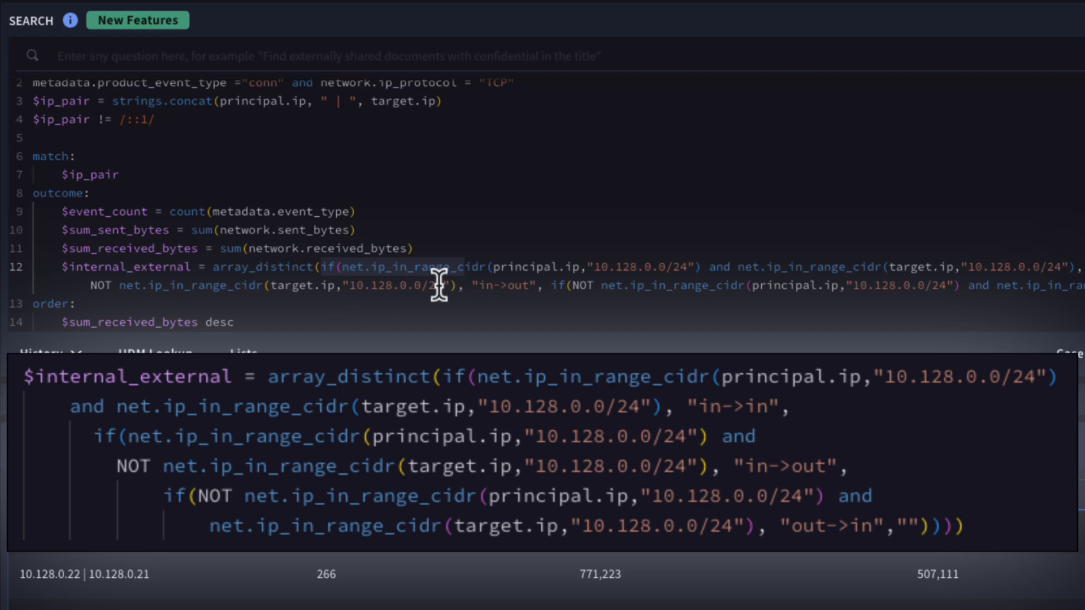
left_click_drag(473, 285, 533, 285)
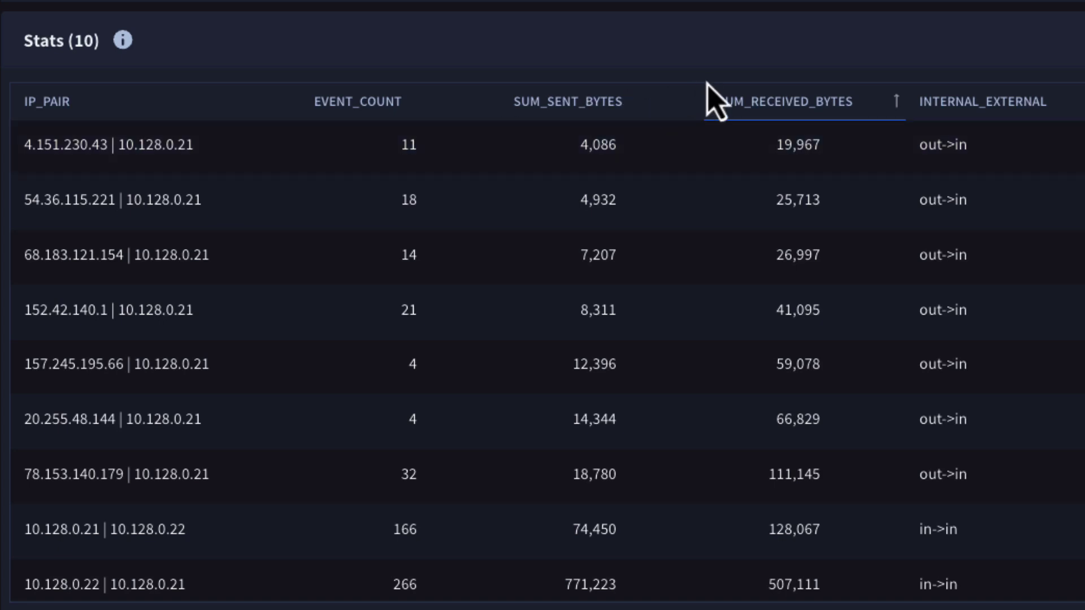
left_click(733, 110)
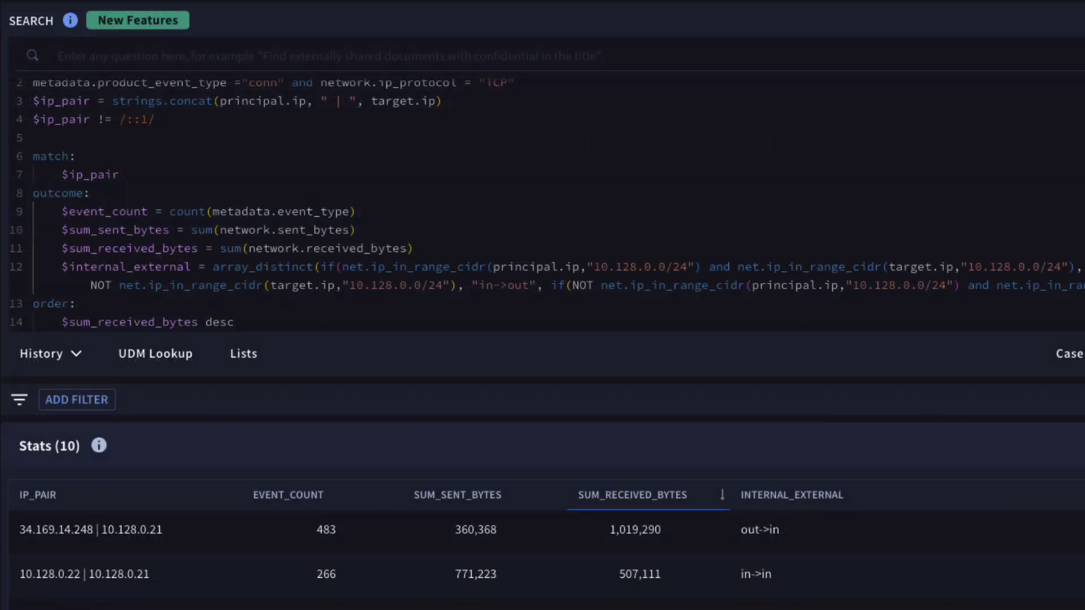
- Rewrite $internal_external to test principal.ip and target.ip with in cidr %my_netblocks, keeping the "in->in", "in->out" and "out->in" labels
left_click_drag(317, 266, 56, 272)
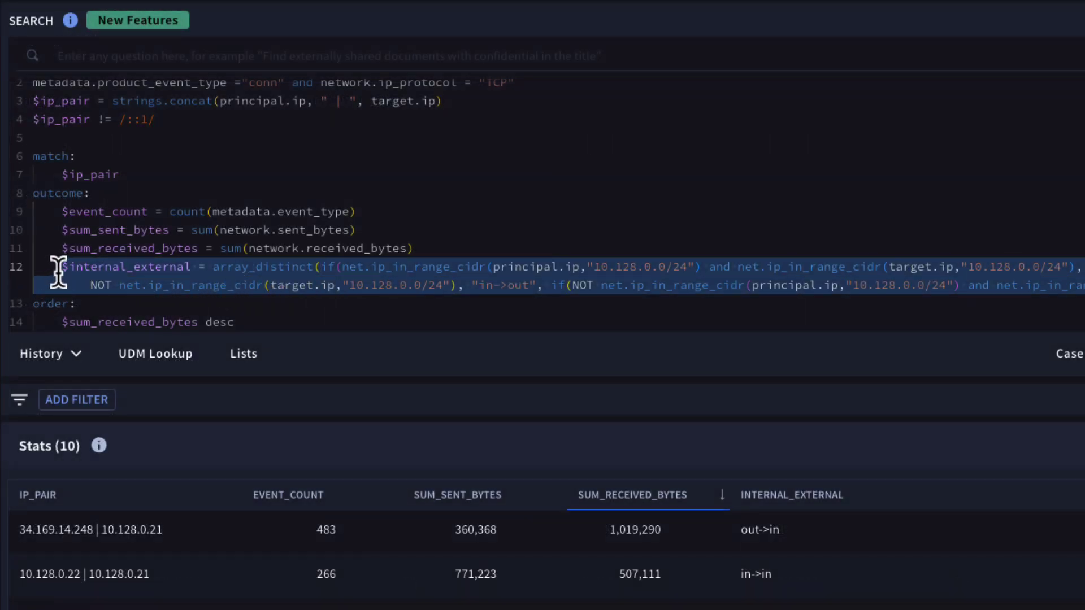
type("$internal_external = array_distinct(if(principal.ip in cidr %my_netblocks and target.ip in cidr %my_netblocks, \"in->in\", if(principal.ip in cidr %my_netblocks and NOT target.ip in cidr %my_netblocks, \"in->out\", if(NOT principal.ip in cidr %my_netblocks and target.ip in cidr %my_netblocks, \"out->in\",\"\"))))")
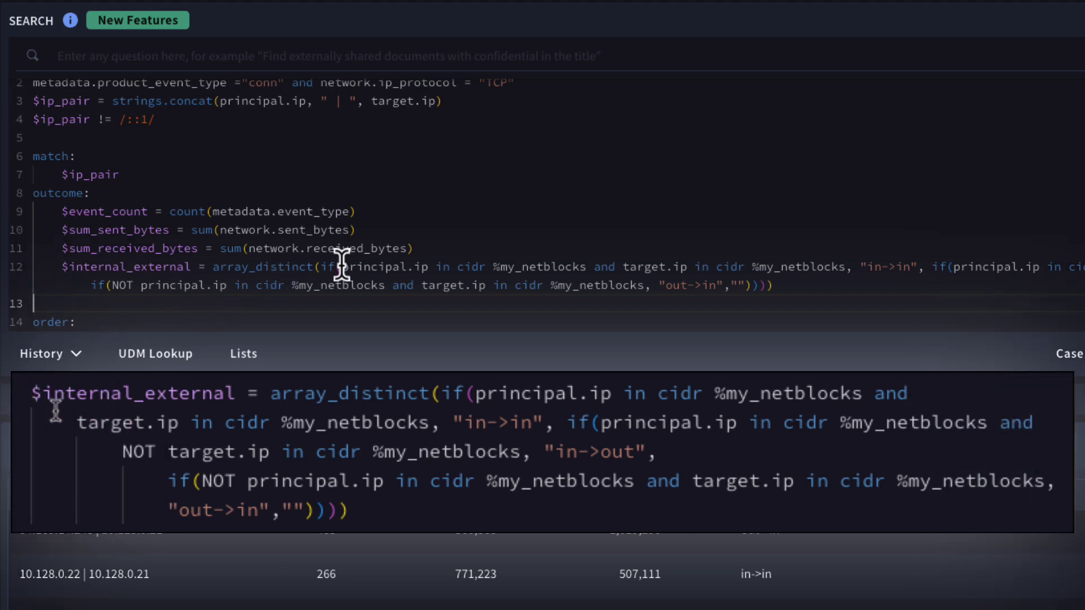
left_click_drag(341, 266, 584, 261)
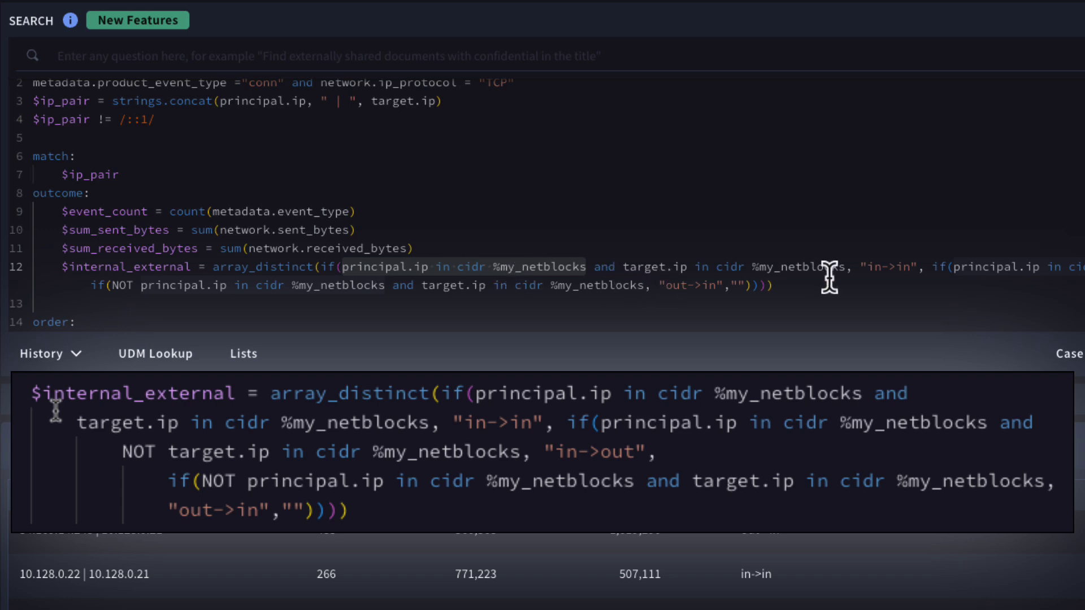
left_click_drag(858, 265, 1084, 266)
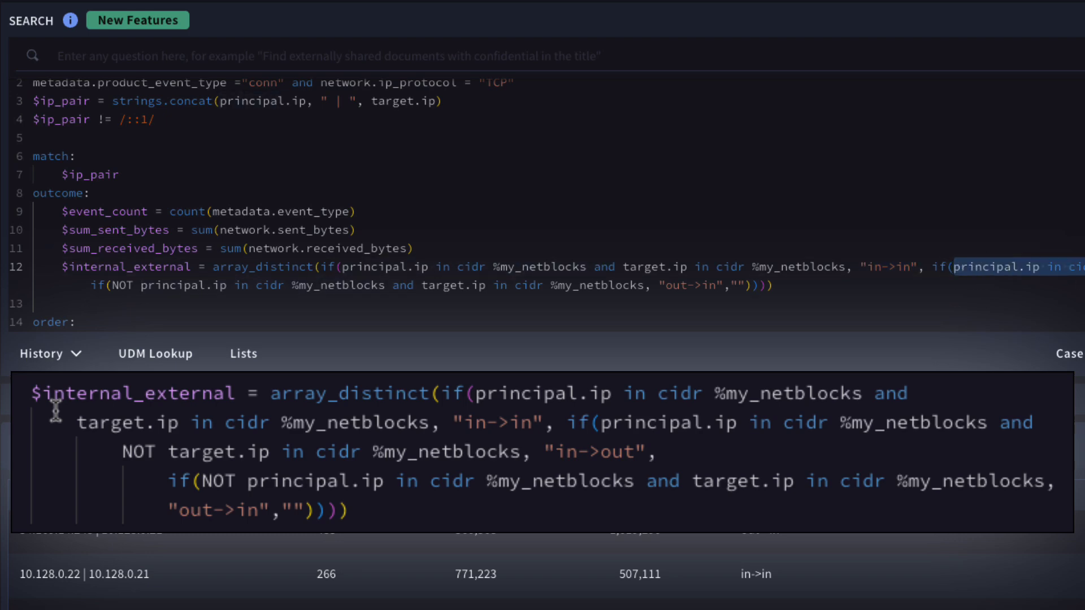